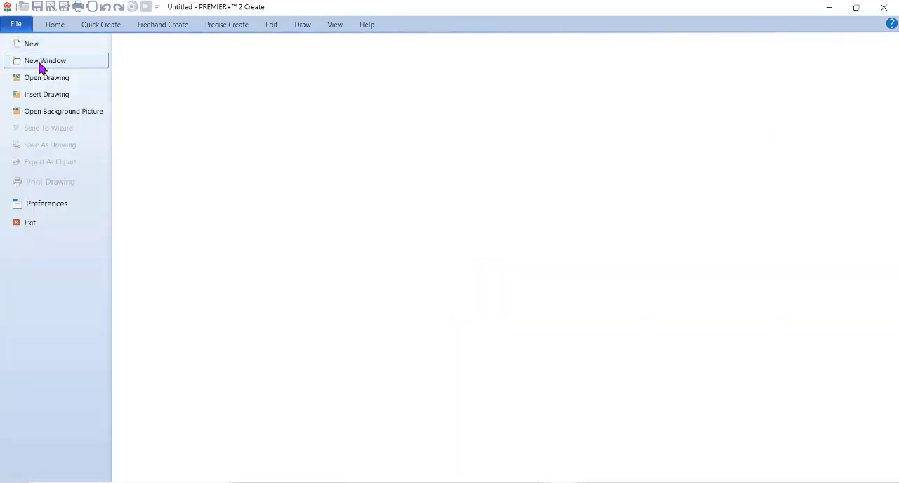
Open a new window and start a new design with no picture and no background.
{"action": "left_click", "coordinate": [40, 66]}
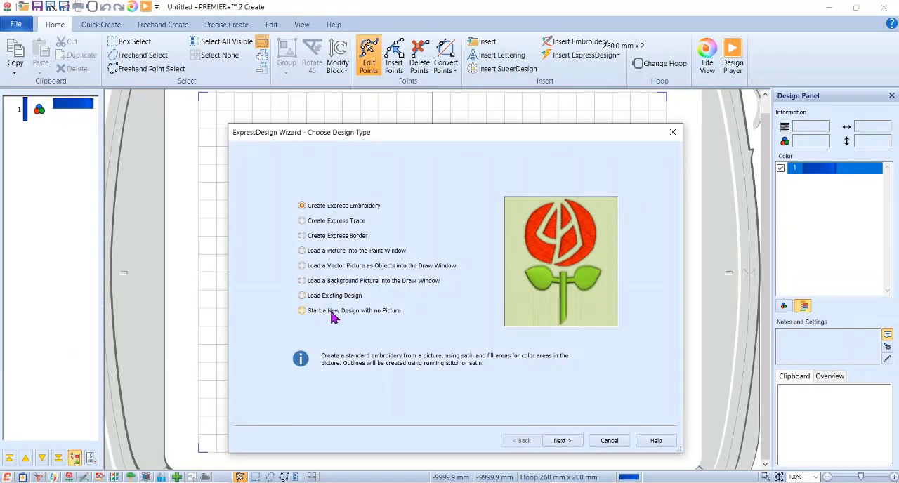
{"action": "left_click", "coordinate": [330, 313]}
{"action": "left_click", "coordinate": [562, 440]}
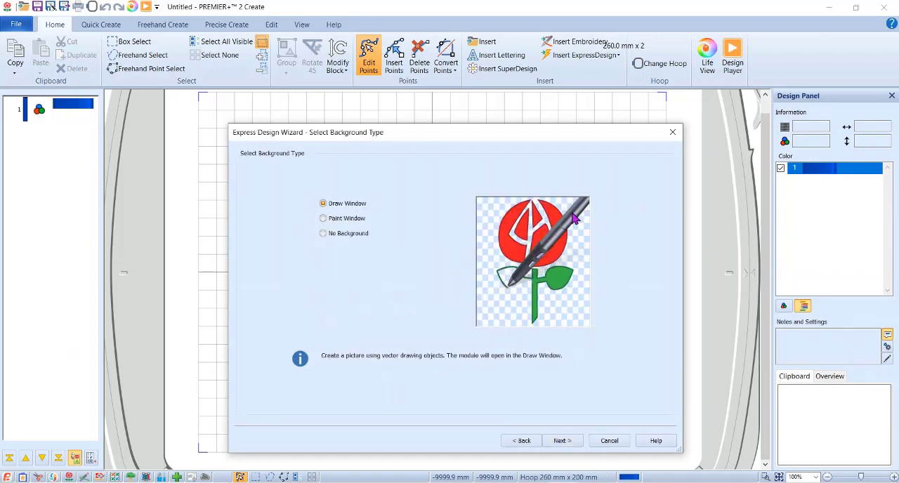
{"action": "left_click", "coordinate": [354, 233]}
{"action": "left_click", "coordinate": [563, 440]}
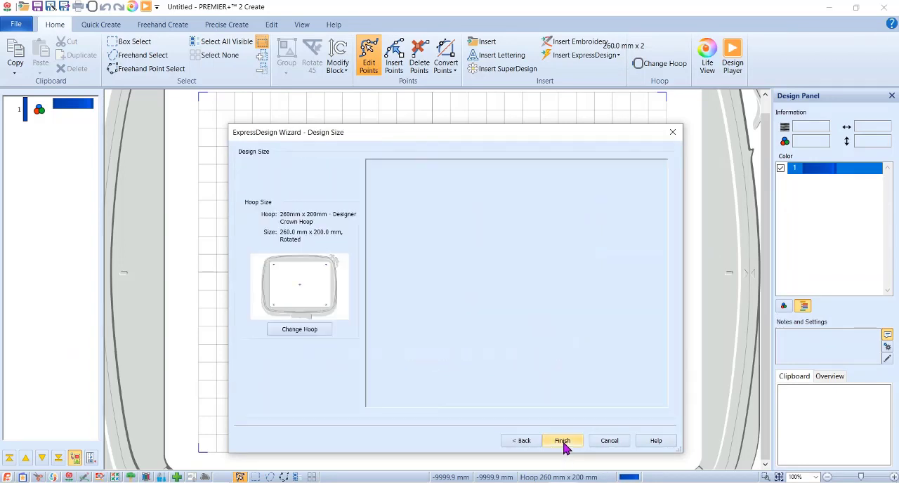
Set a custom hoop size of 2" wide by 2" high and finish the design wizard.
{"action": "left_click", "coordinate": [294, 331]}
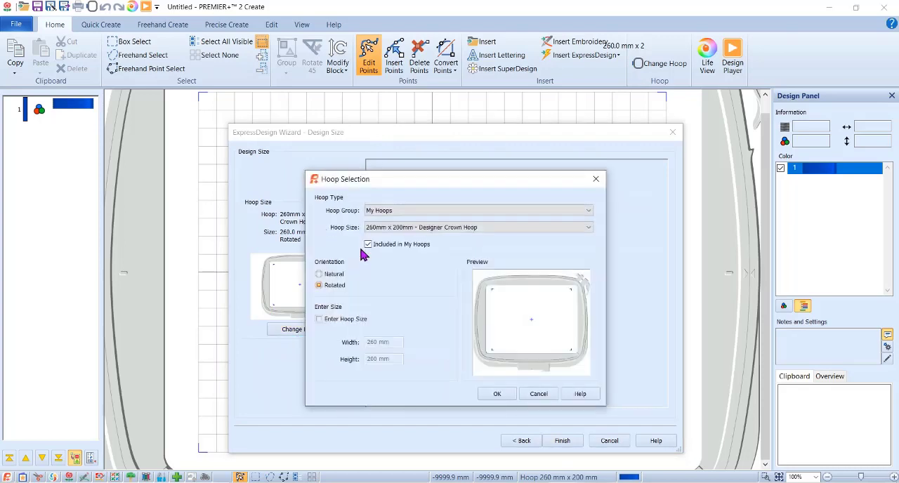
{"action": "left_click", "coordinate": [336, 325]}
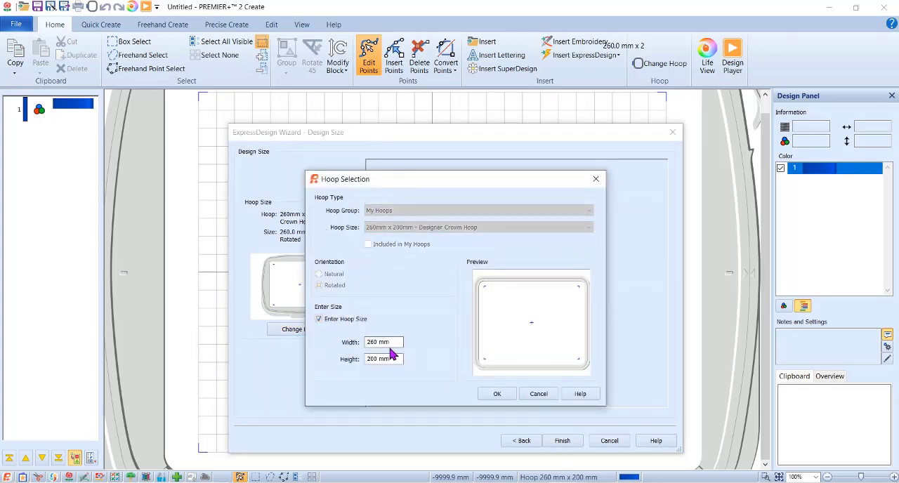
{"action": "left_click_drag", "start_coordinate": [401, 342], "coordinate": [342, 340]}
{"action": "type", "text": "2"}
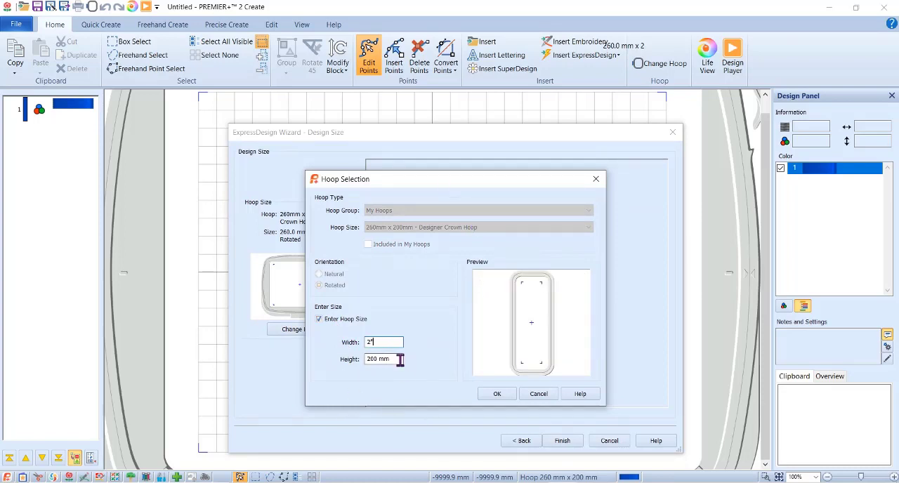
{"action": "left_click_drag", "start_coordinate": [400, 360], "coordinate": [309, 363]}
{"action": "type", "text": "2\""}
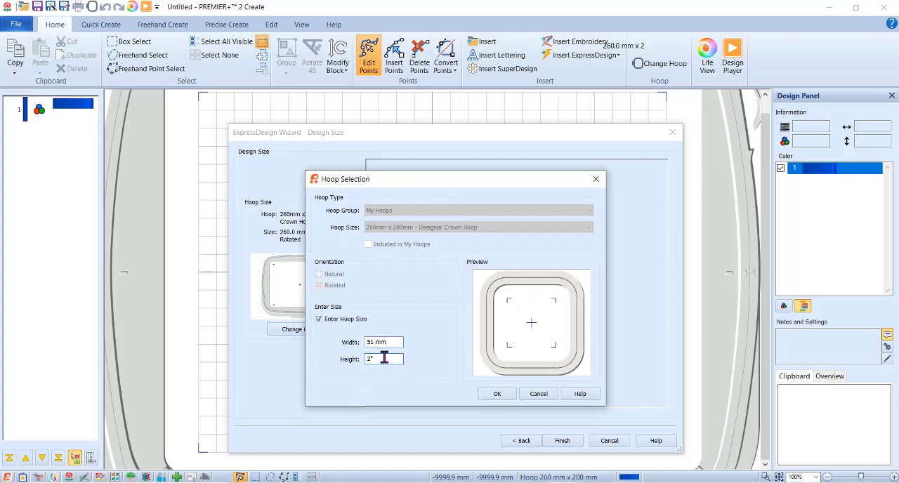
{"action": "left_click", "coordinate": [494, 395]}
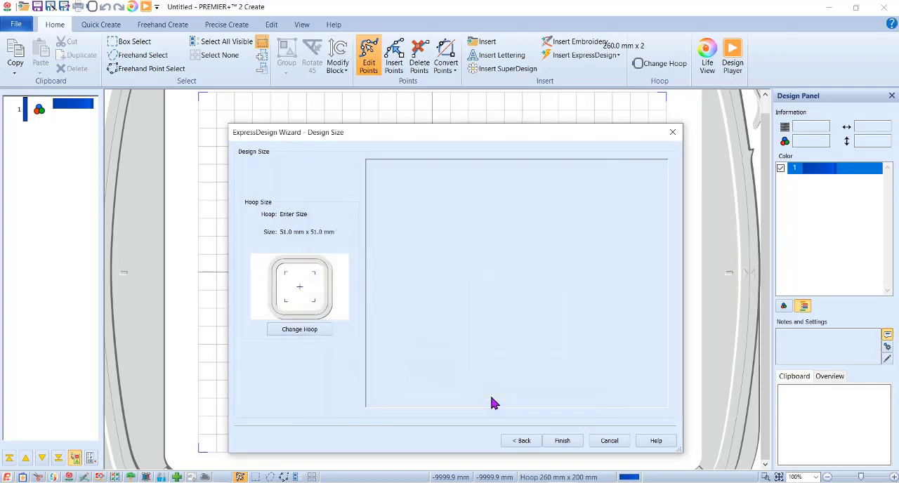
{"action": "left_click", "coordinate": [559, 443]}
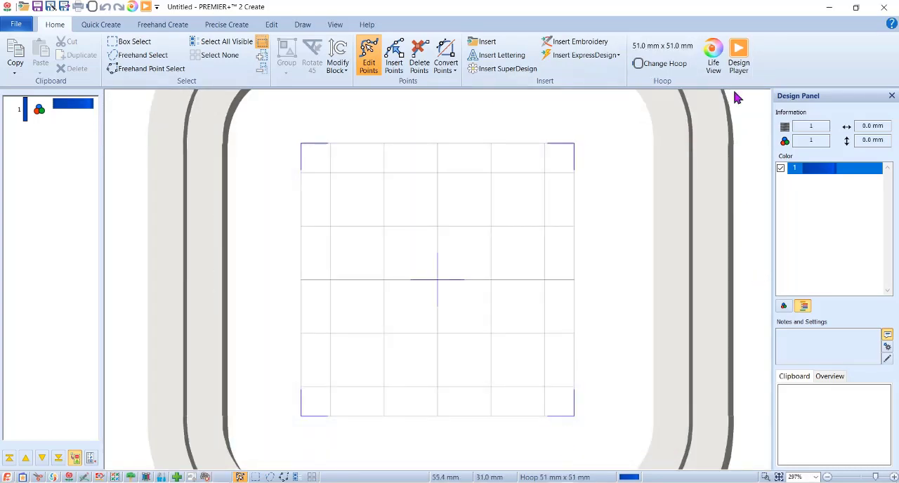
Create the letter "D" as unfilled outline text in Arial Regular, size 144, in the Draw window.
{"action": "left_click", "coordinate": [302, 24]}
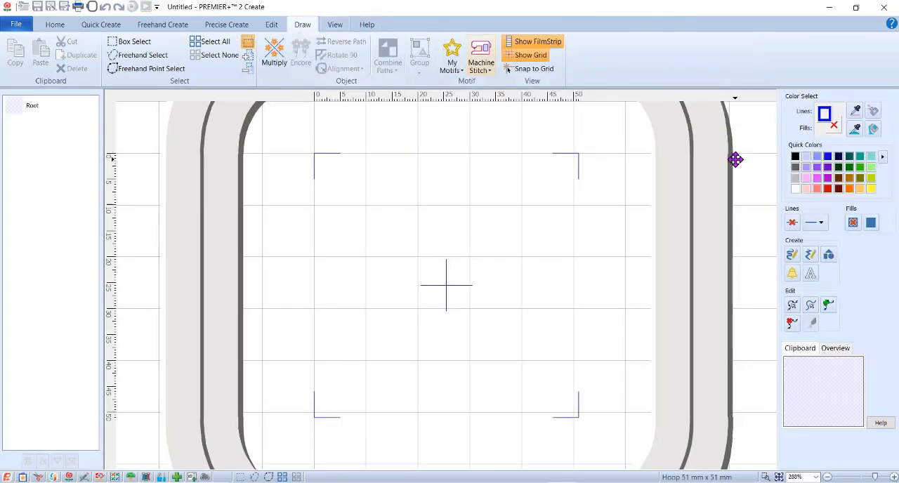
{"action": "left_click", "coordinate": [812, 274]}
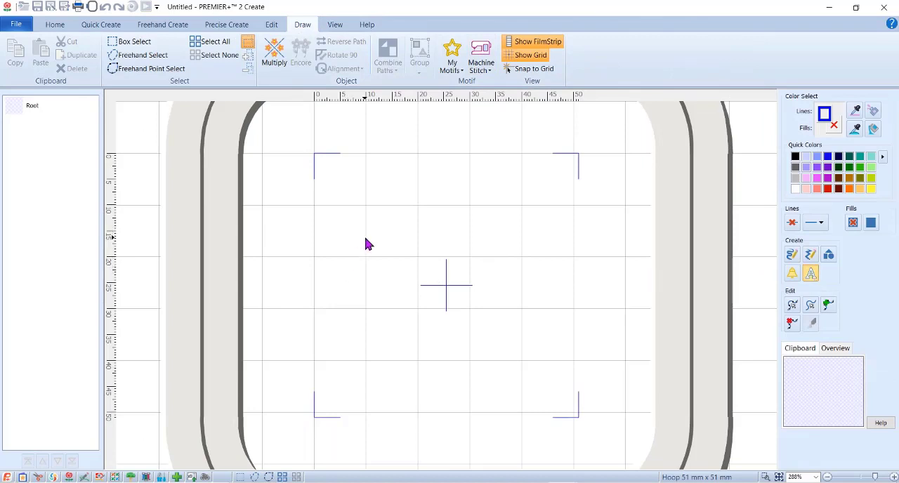
{"action": "left_click", "coordinate": [369, 239]}
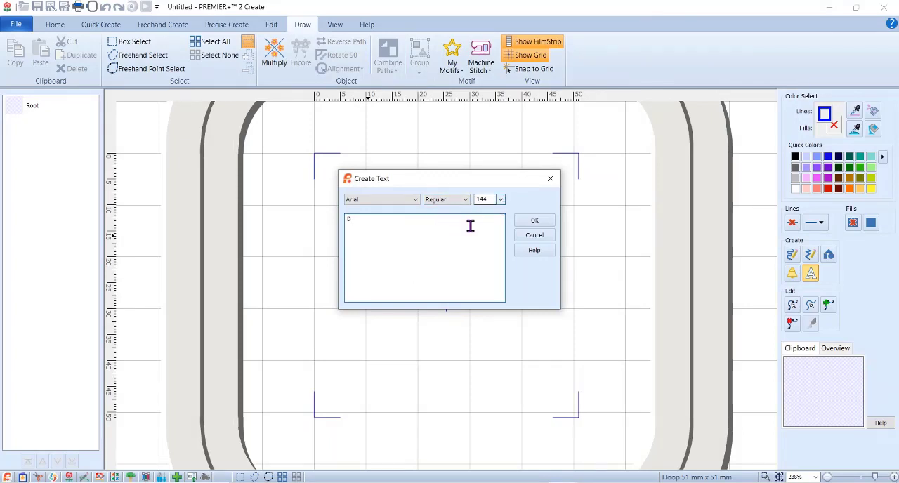
{"action": "left_click", "coordinate": [535, 222]}
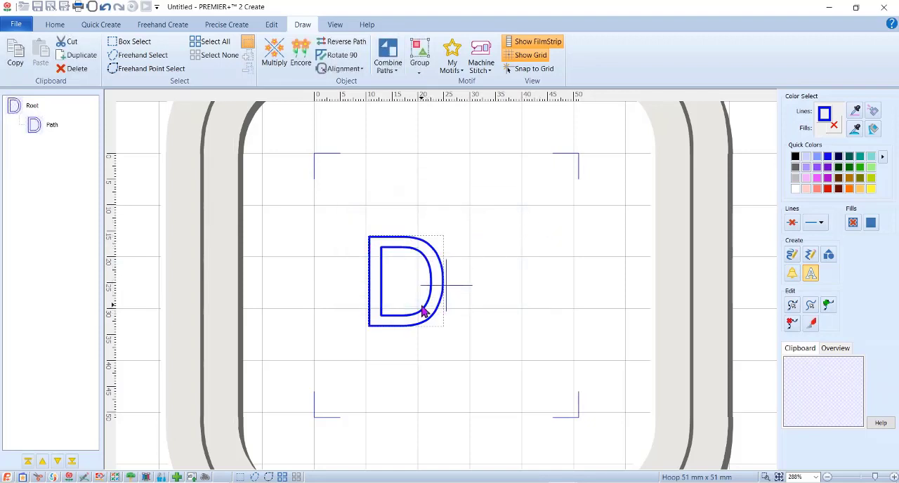
Turn off the satin line for new areas so only the pattern fill is applied.
{"action": "left_click", "coordinate": [101, 25]}
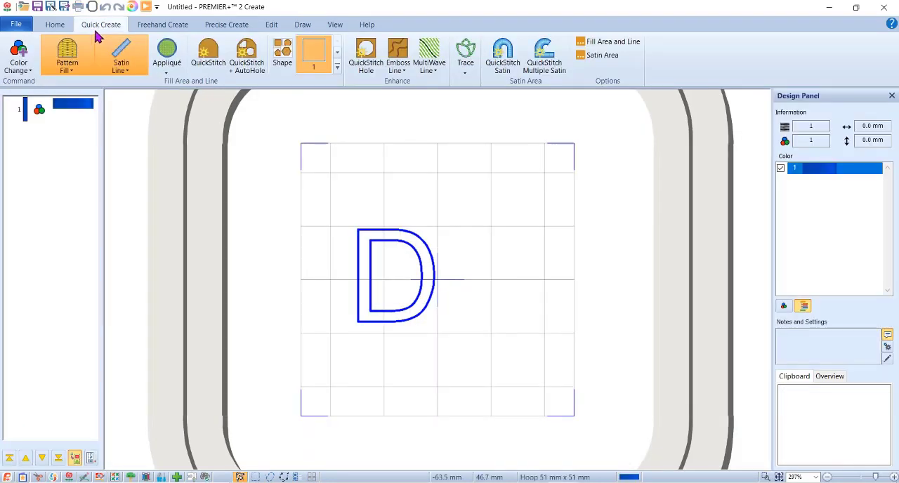
{"action": "left_click", "coordinate": [128, 76]}
{"action": "left_click", "coordinate": [115, 85]}
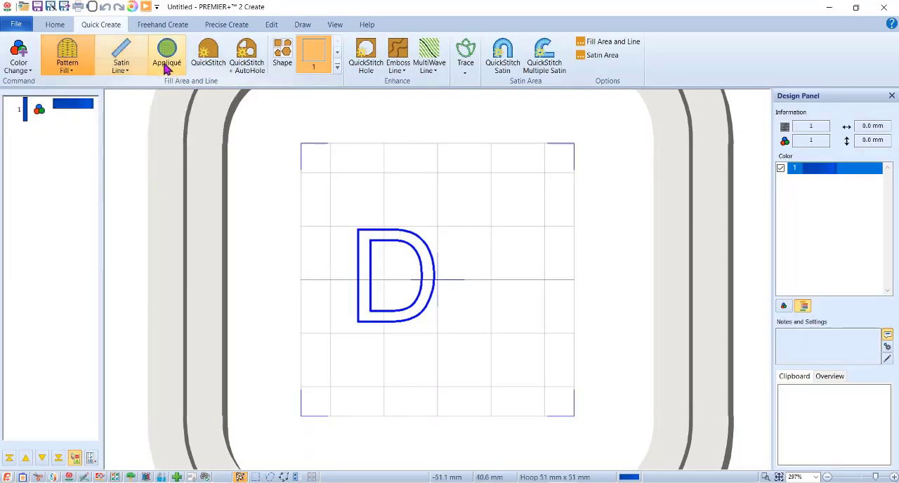
Try a QuickStitch pattern fill on the outline of the letter D, then undo it.
{"action": "left_click", "coordinate": [209, 63]}
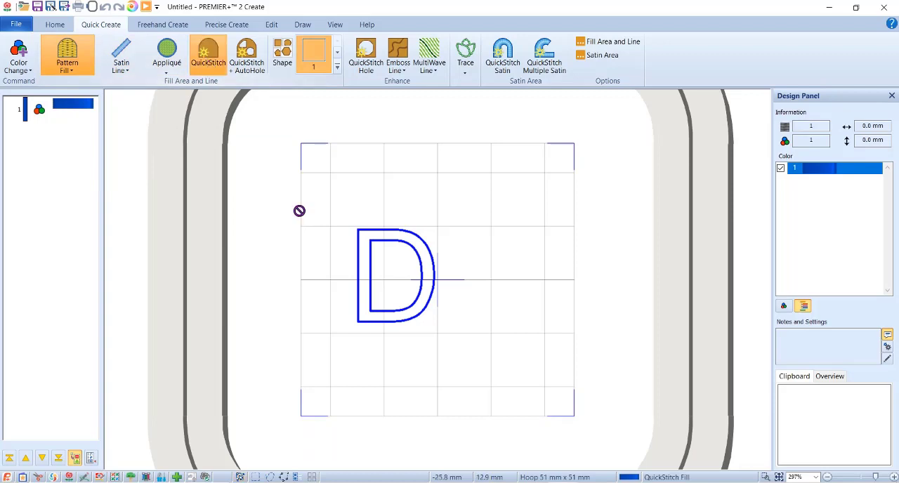
{"action": "left_click", "coordinate": [368, 236]}
{"action": "left_click", "coordinate": [430, 287]}
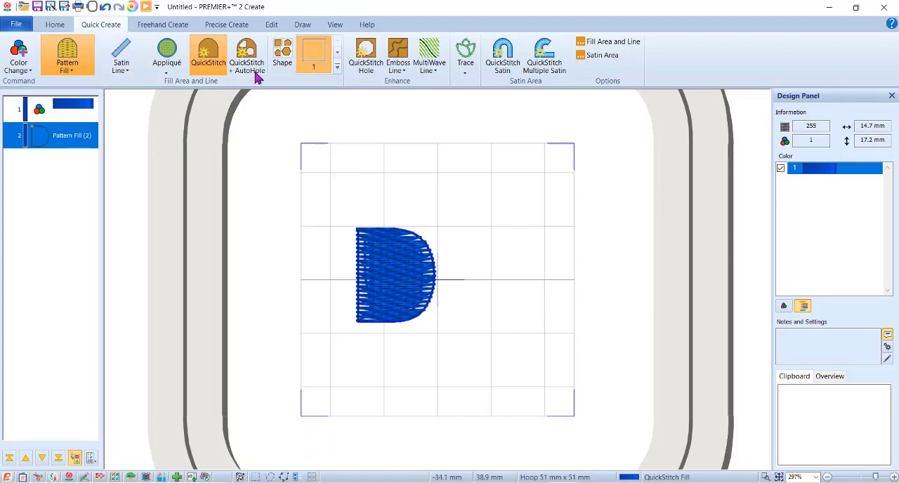
{"action": "left_click", "coordinate": [105, 6]}
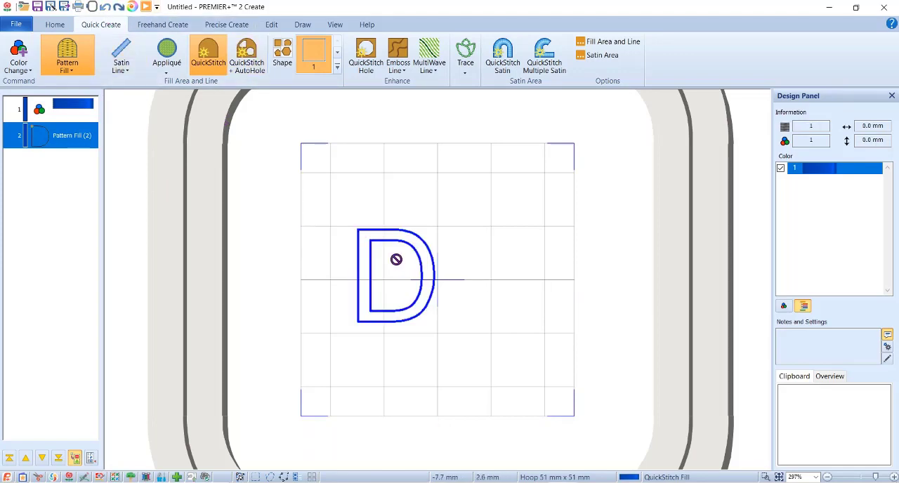
Try QuickStitch + AutoHole on the D outline with color tolerance 10 and the Low setting, then undo the fill.
{"action": "left_click", "coordinate": [246, 56]}
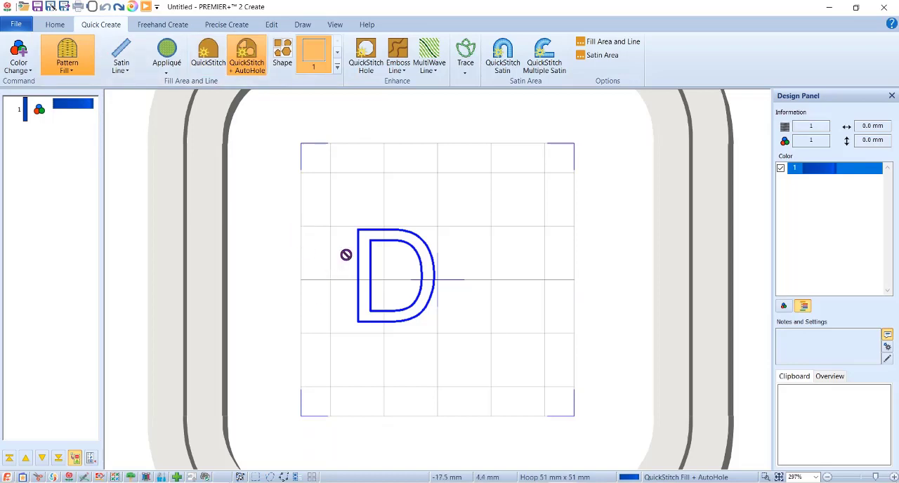
{"action": "left_click", "coordinate": [378, 236]}
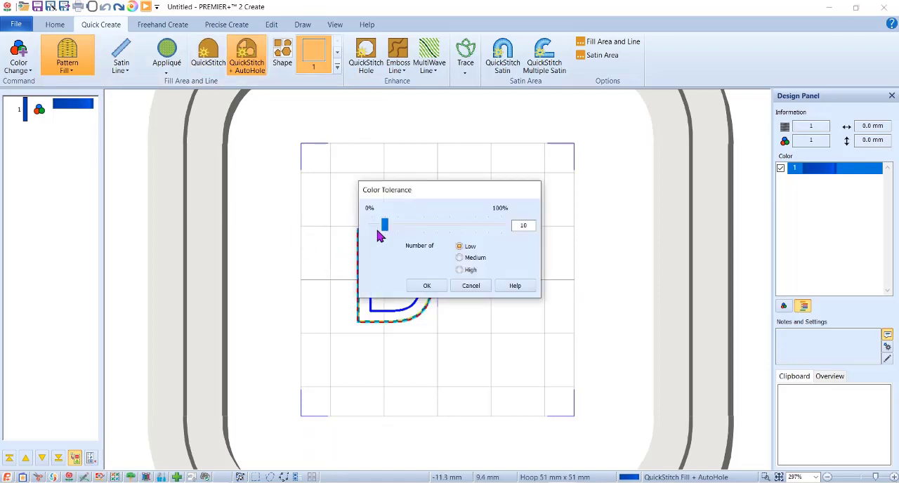
{"action": "left_click", "coordinate": [432, 284]}
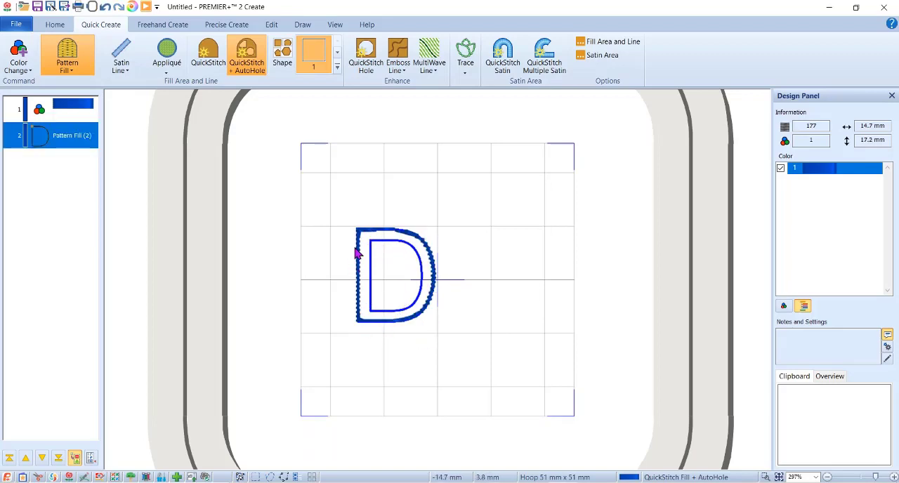
{"action": "left_click", "coordinate": [105, 8]}
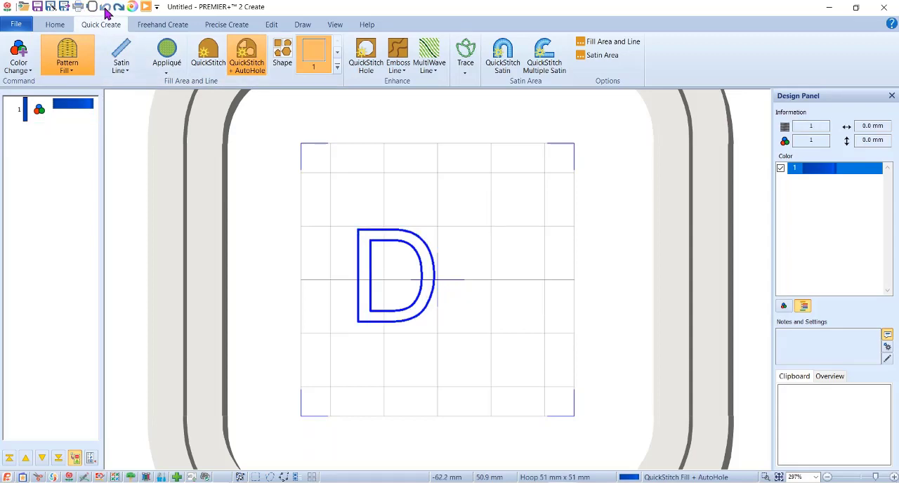
Delete the outlined letter D from the drawing.
{"action": "left_click", "coordinate": [303, 24]}
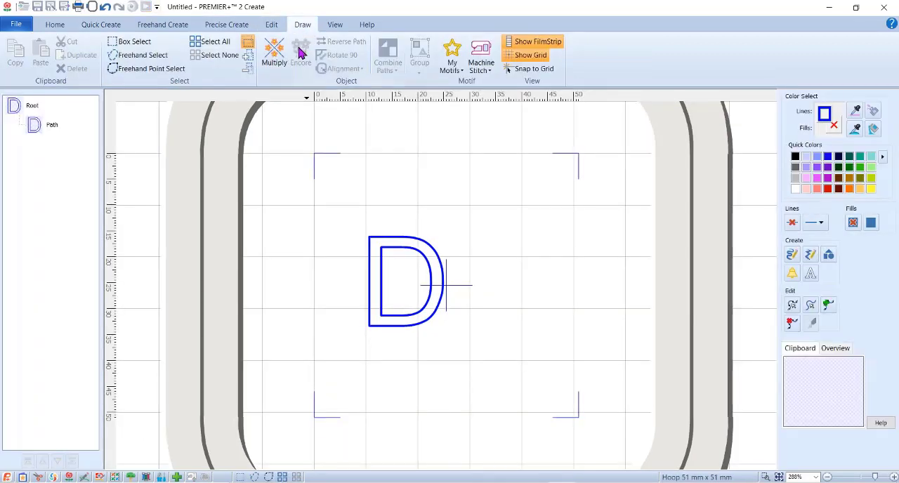
{"action": "left_click", "coordinate": [405, 242]}
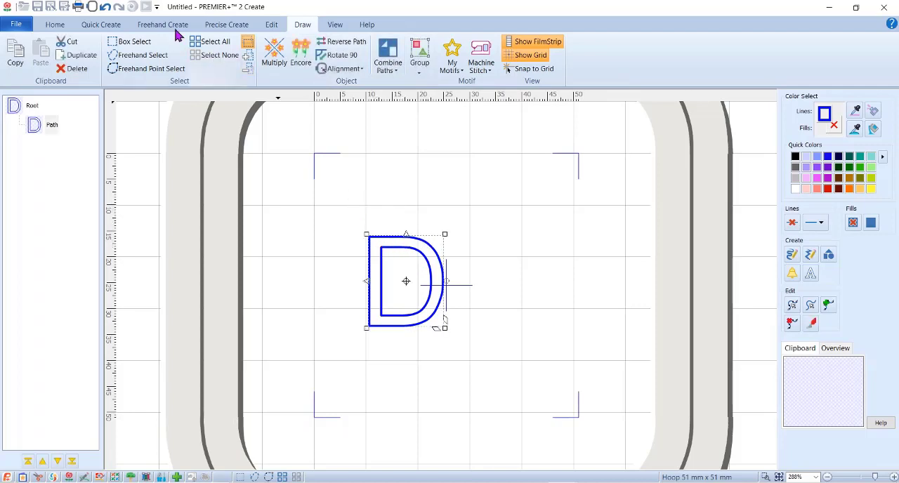
{"action": "left_click", "coordinate": [70, 70]}
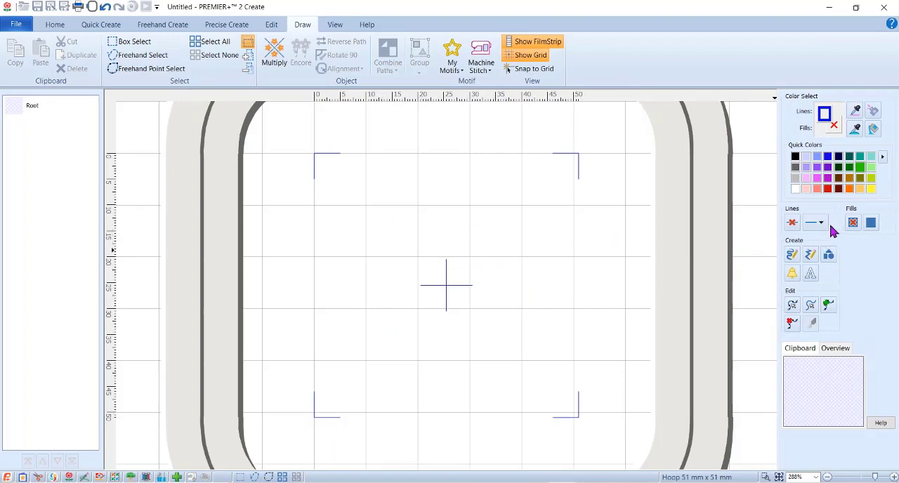
Enable a solid blue fill and create the letter "D" as Arial Regular text, size 144, near the hoop's center.
{"action": "left_click", "coordinate": [871, 225]}
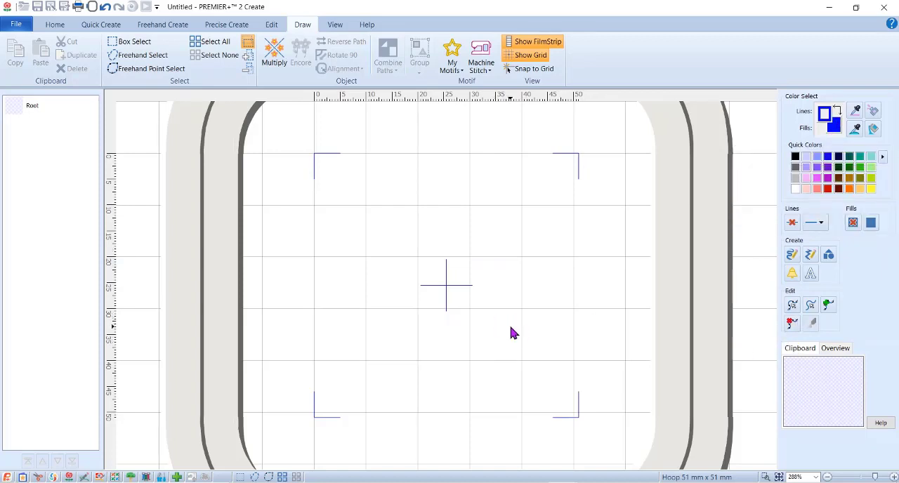
{"action": "left_click", "coordinate": [398, 252]}
{"action": "type", "text": "D"}
{"action": "left_click", "coordinate": [549, 223]}
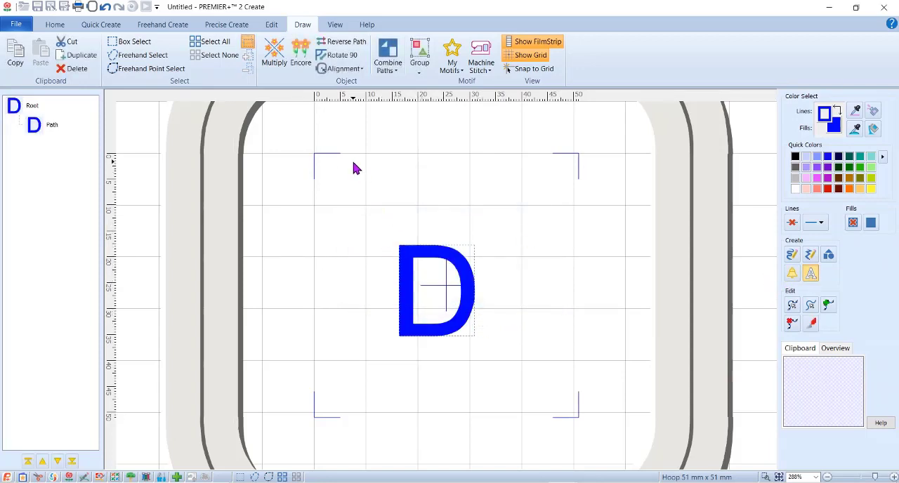
{"action": "left_click", "coordinate": [417, 250]}
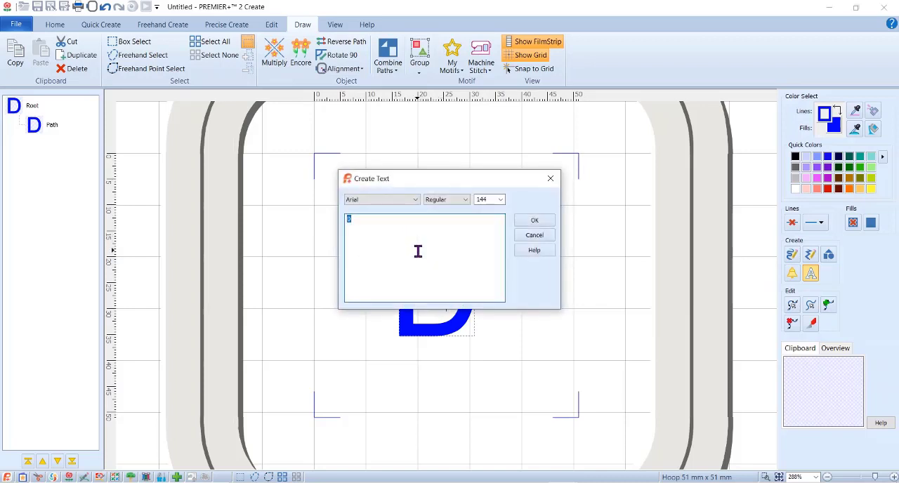
{"action": "left_click", "coordinate": [547, 237]}
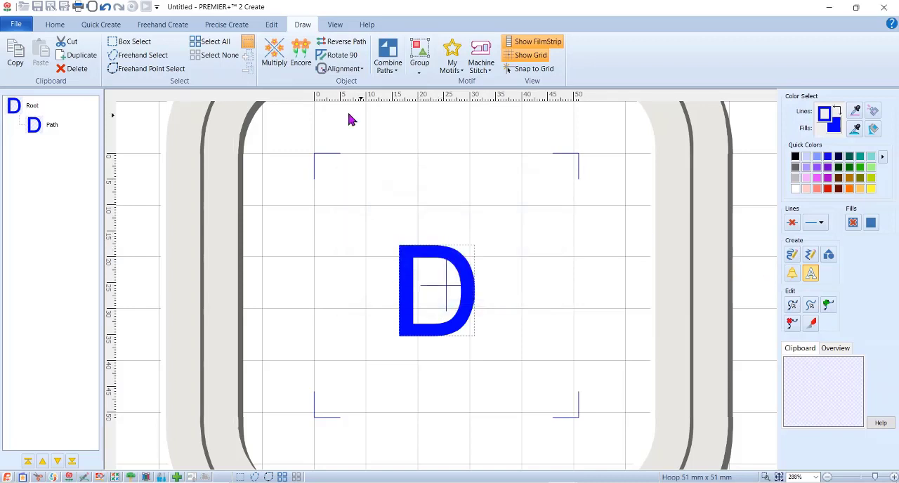
Select the filled letter D and enlarge it from two opposite corners until it nearly fills the hoop.
{"action": "left_click", "coordinate": [129, 42]}
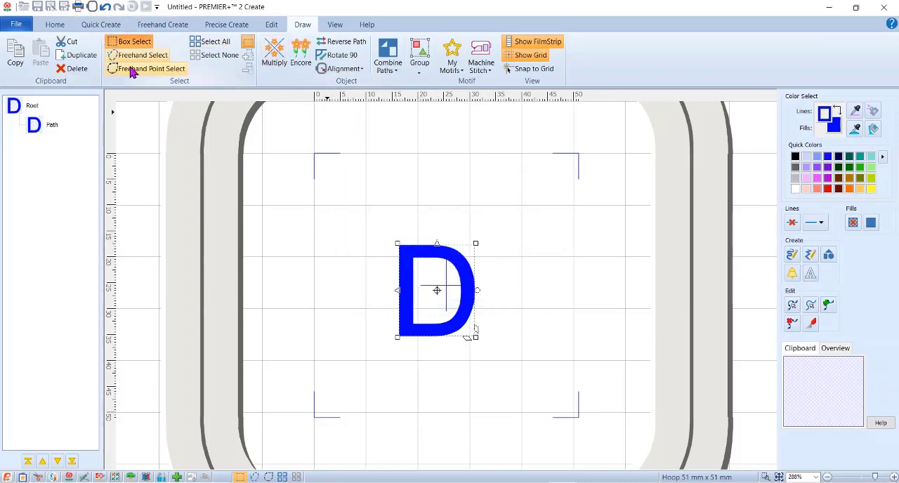
{"action": "left_click", "coordinate": [478, 342]}
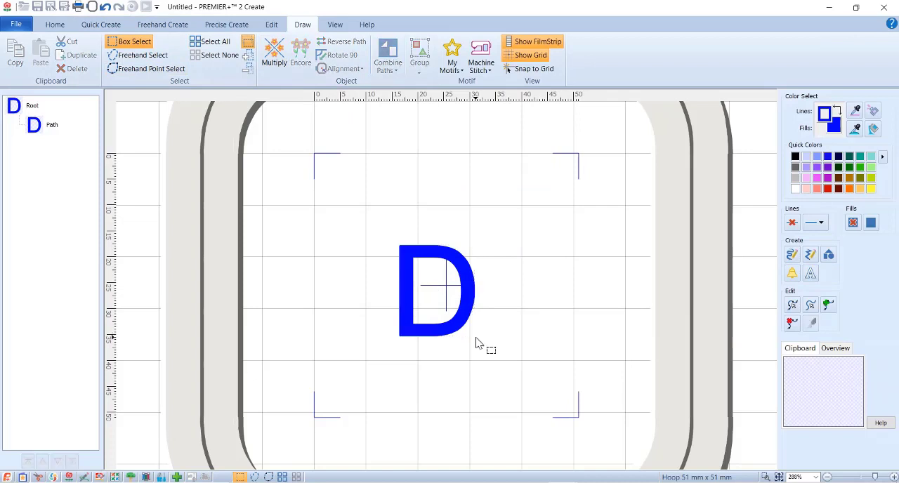
{"action": "left_click", "coordinate": [462, 302]}
{"action": "left_click_drag", "start_coordinate": [475, 338], "coordinate": [564, 407]}
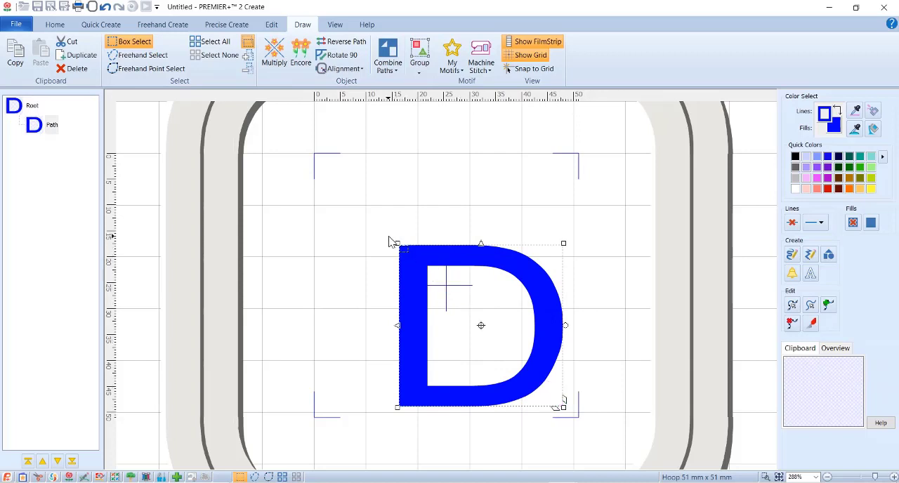
{"action": "left_click_drag", "start_coordinate": [396, 244], "coordinate": [325, 160]}
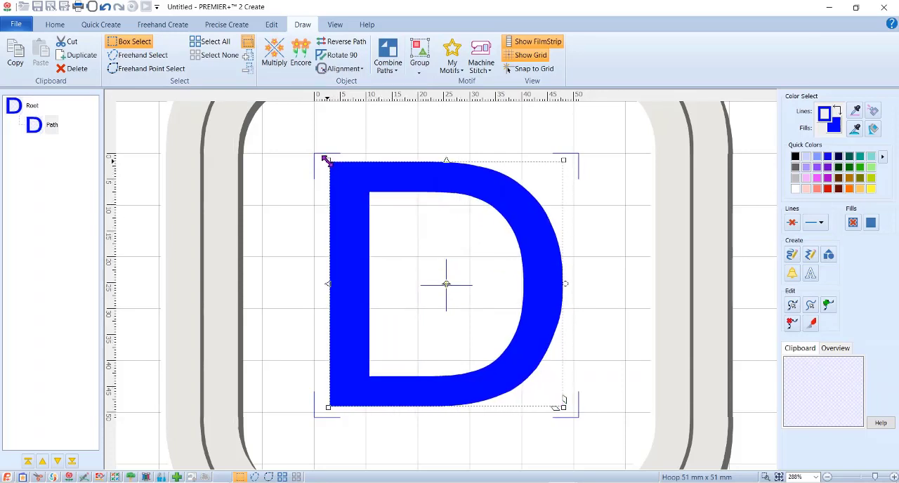
Try a plain QuickStitch pattern fill on the solid blue letter D, then undo the fill.
{"action": "left_click", "coordinate": [102, 27]}
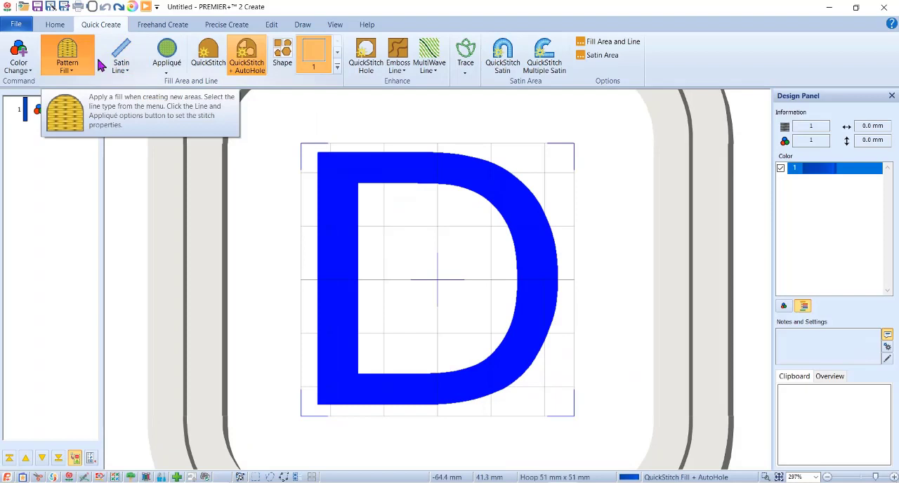
{"action": "left_click", "coordinate": [211, 59]}
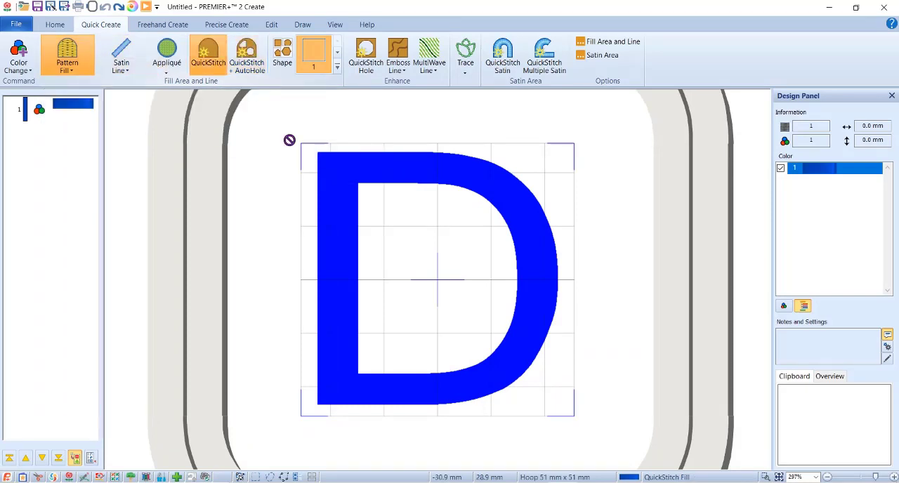
{"action": "left_click", "coordinate": [367, 172]}
{"action": "left_click", "coordinate": [427, 288]}
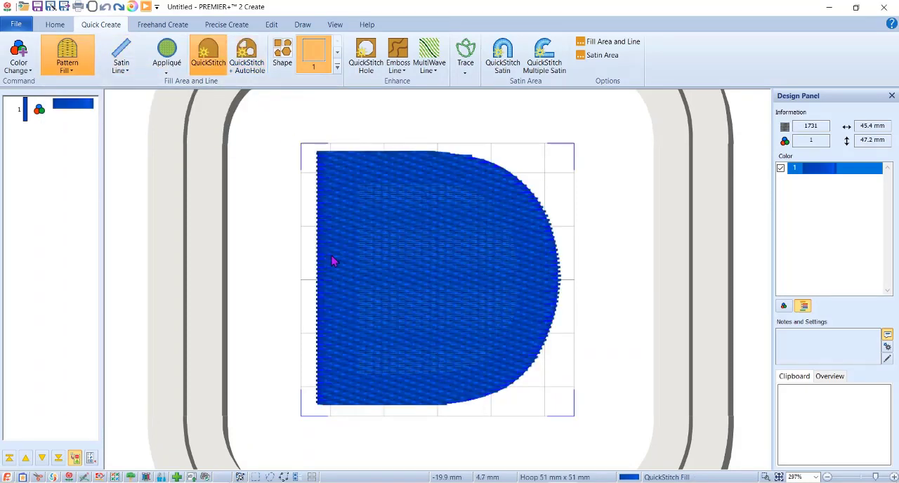
{"action": "left_click", "coordinate": [105, 8]}
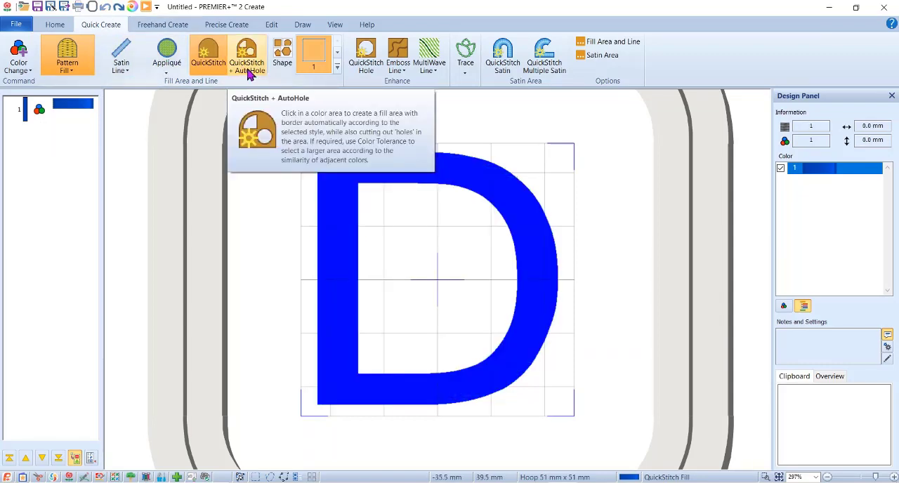
Fill the solid blue letter D using QuickStitch + AutoHole with color tolerance 10 and the Low setting.
{"action": "left_click", "coordinate": [247, 75]}
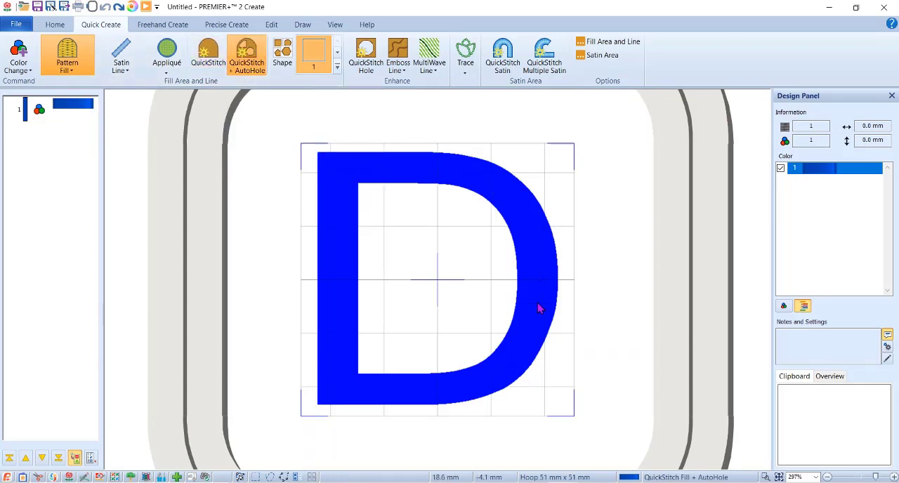
{"action": "left_click", "coordinate": [387, 167]}
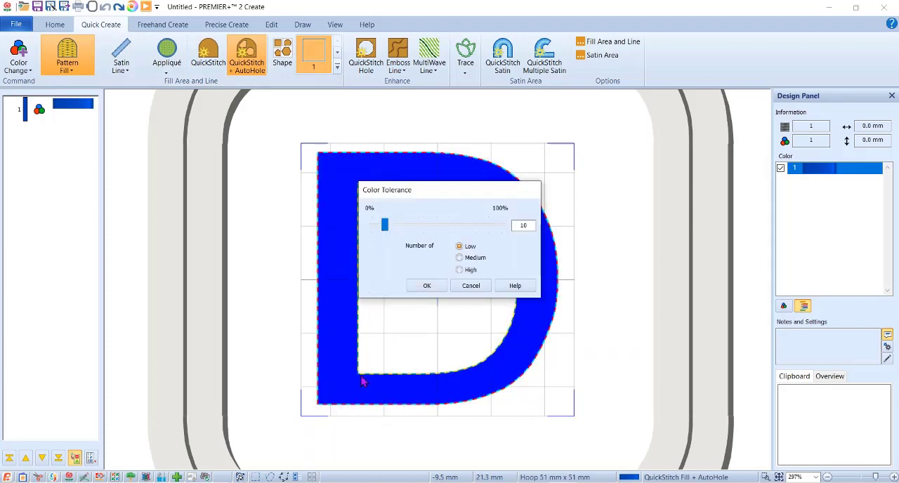
{"action": "left_click", "coordinate": [426, 286]}
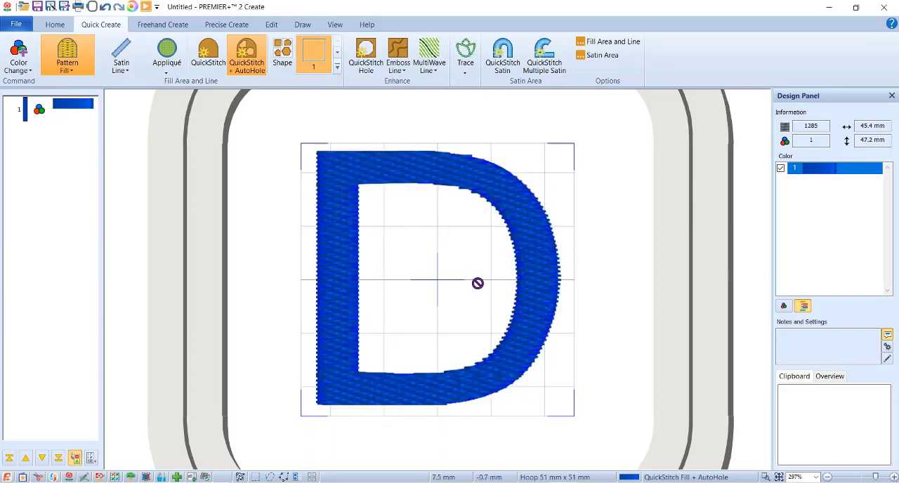
Select the D's stitch fill and change its properties to pattern 27 and angle 38.
{"action": "right_click", "coordinate": [336, 169]}
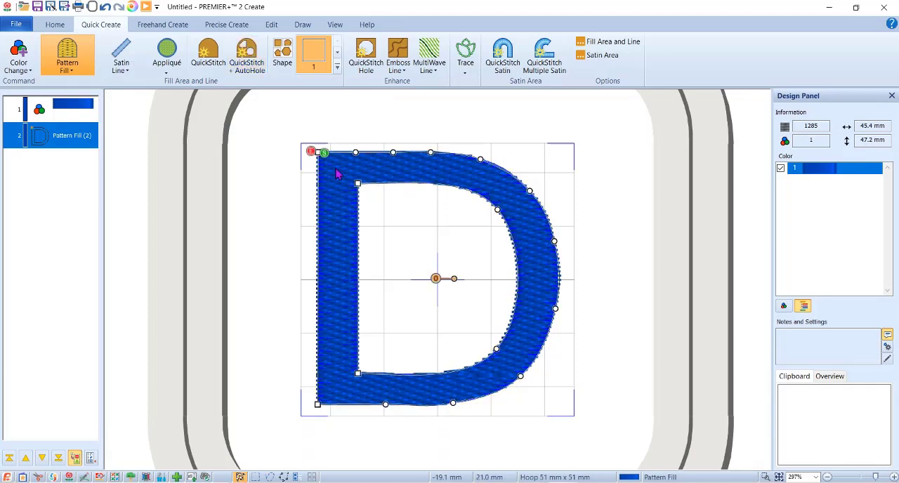
{"action": "right_click", "coordinate": [336, 174]}
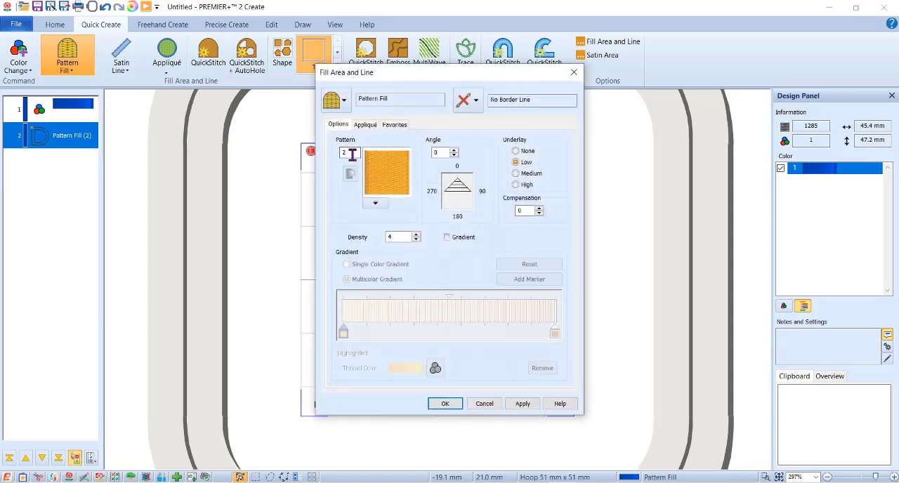
{"action": "left_click_drag", "start_coordinate": [351, 153], "coordinate": [326, 153]}
{"action": "type", "text": "27"}
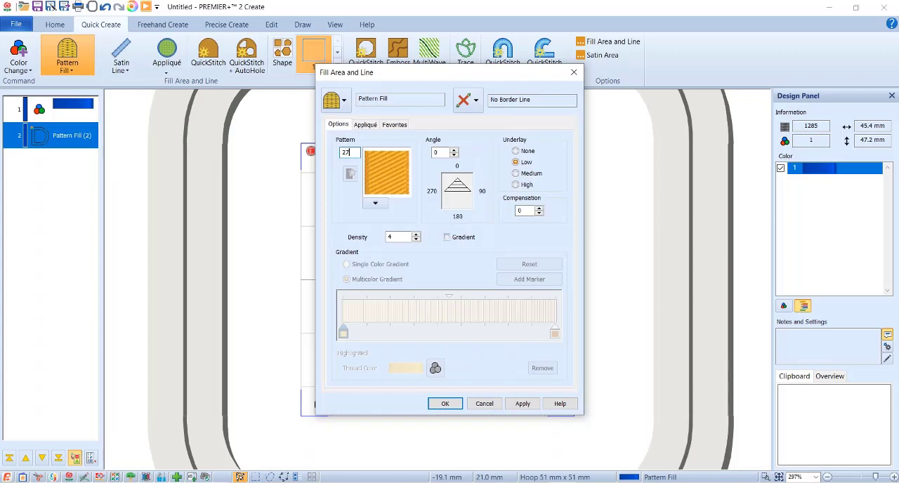
{"action": "left_click_drag", "start_coordinate": [441, 153], "coordinate": [393, 152]}
{"action": "type", "text": "38"}
{"action": "left_click", "coordinate": [445, 404]}
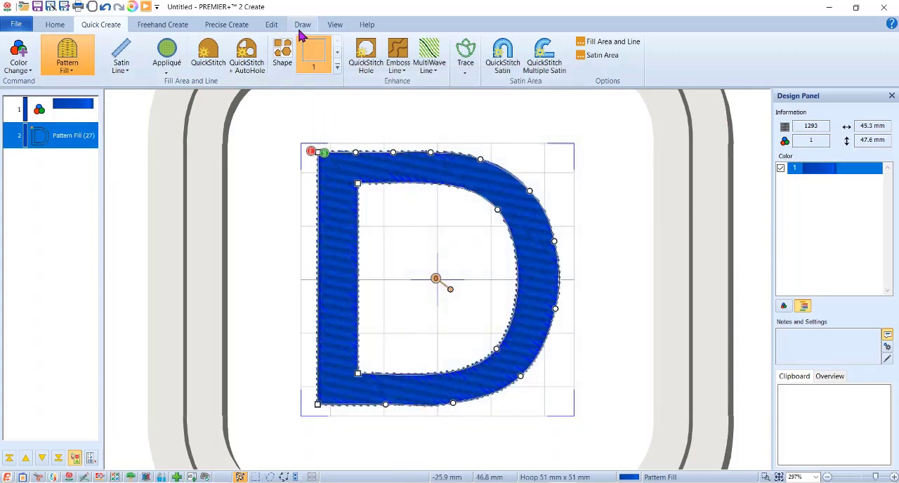
Fade the background picture to nearly invisible so only the D's stitches stand out.
{"action": "left_click", "coordinate": [332, 28]}
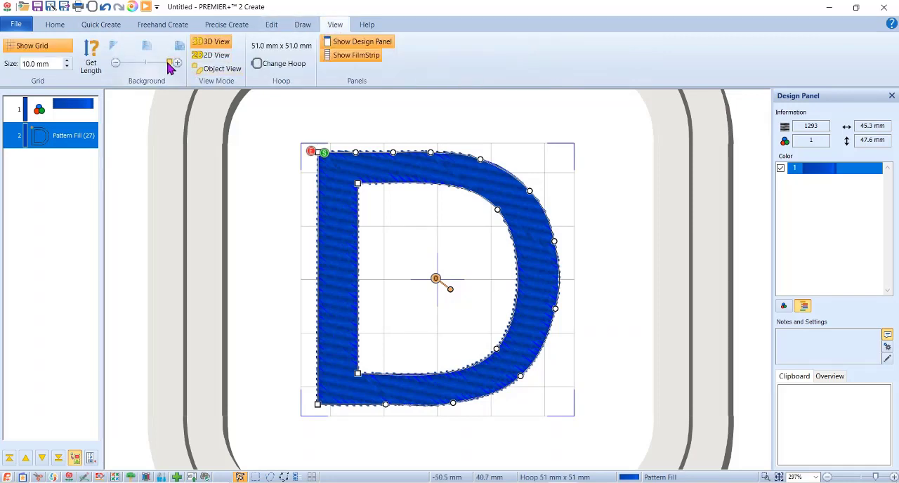
{"action": "left_click_drag", "start_coordinate": [169, 63], "coordinate": [121, 64]}
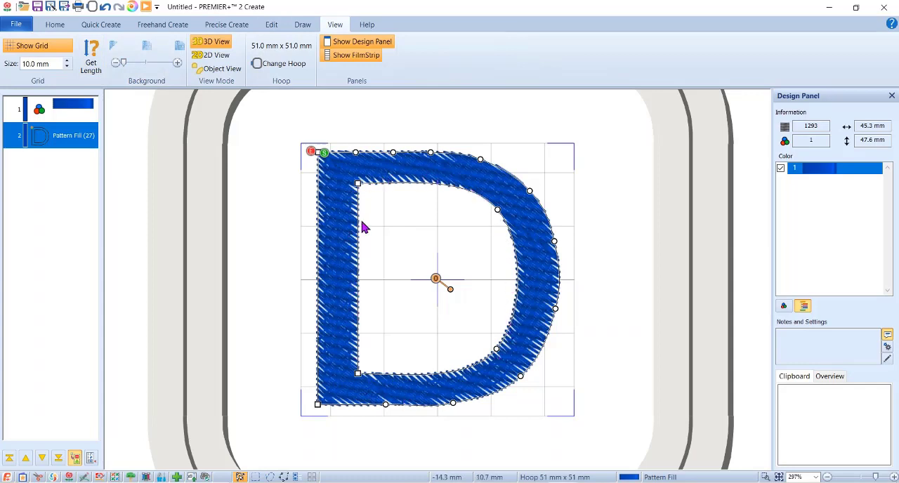
{"action": "left_click", "coordinate": [99, 27]}
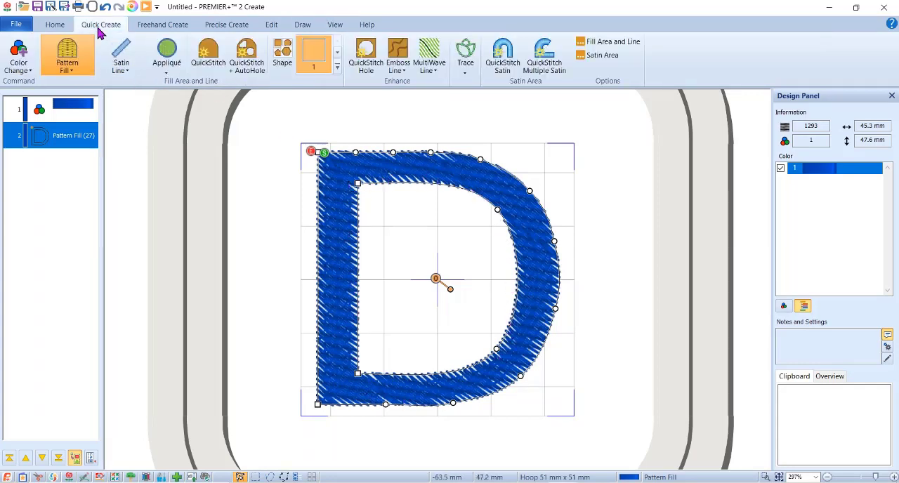
Set the density of the D's pattern fill to 2.
{"action": "double_click", "coordinate": [351, 178]}
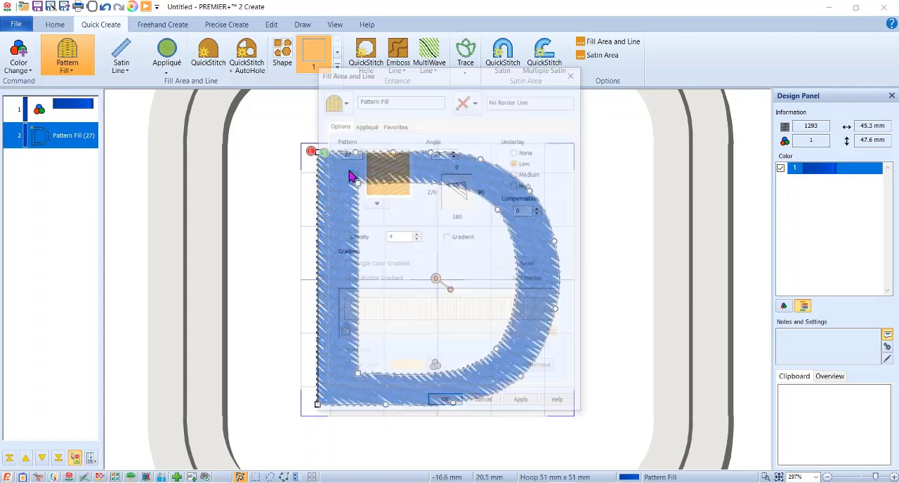
{"action": "double_click", "coordinate": [401, 239]}
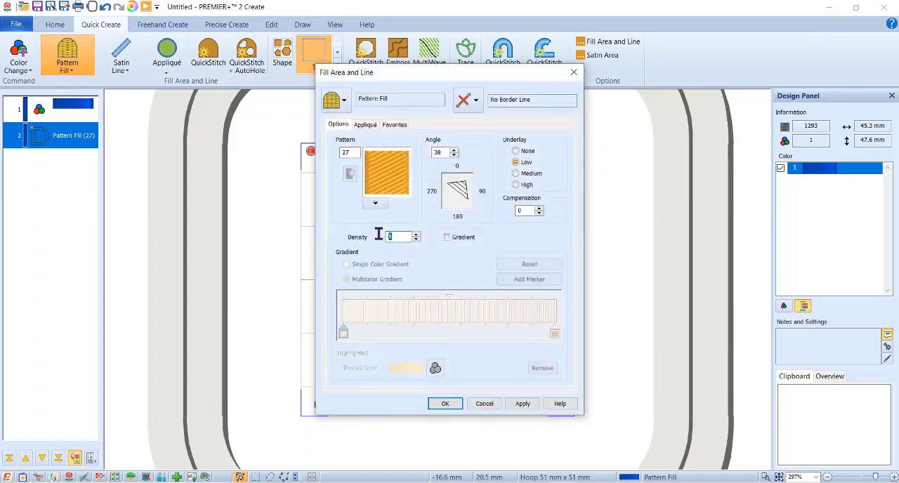
{"action": "type", "text": "2"}
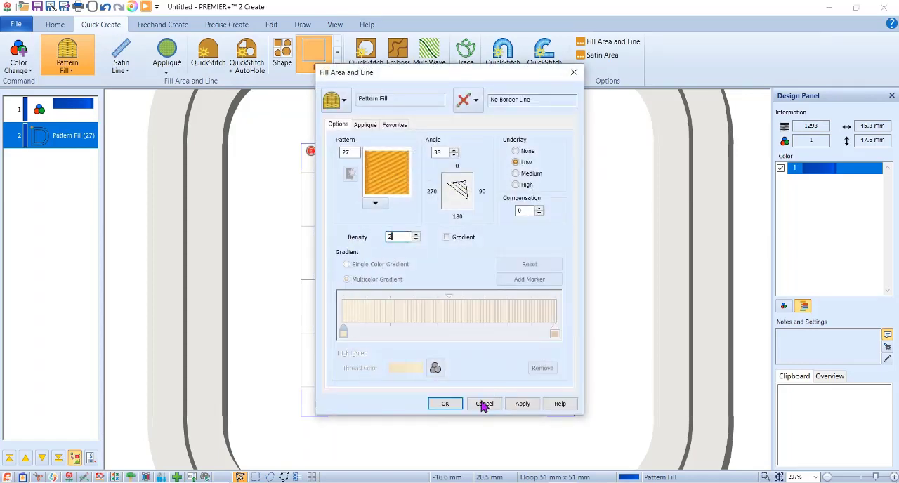
{"action": "left_click", "coordinate": [440, 403]}
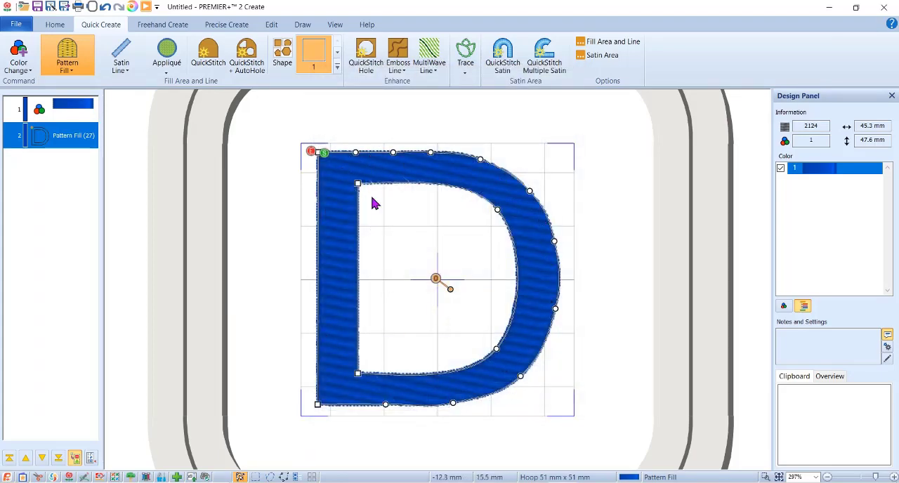
Change the D's fill to pattern 20.
{"action": "double_click", "coordinate": [349, 176]}
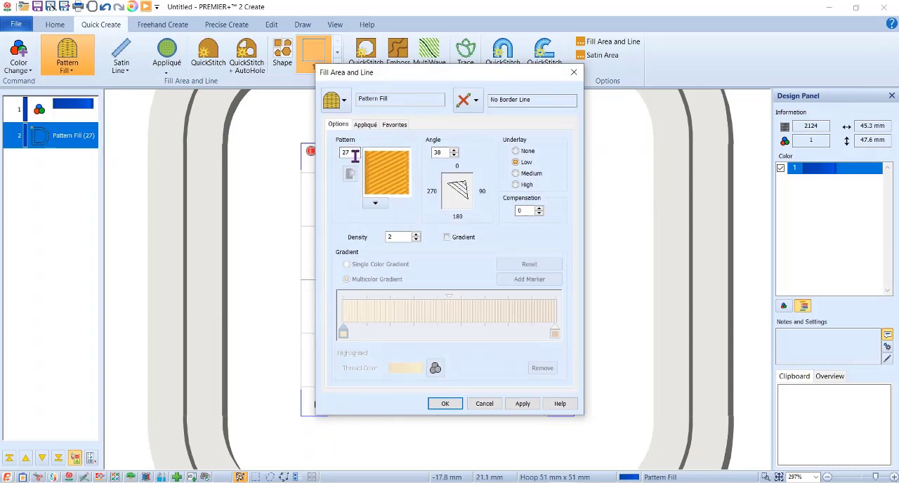
{"action": "double_click", "coordinate": [354, 152]}
{"action": "type", "text": "20"}
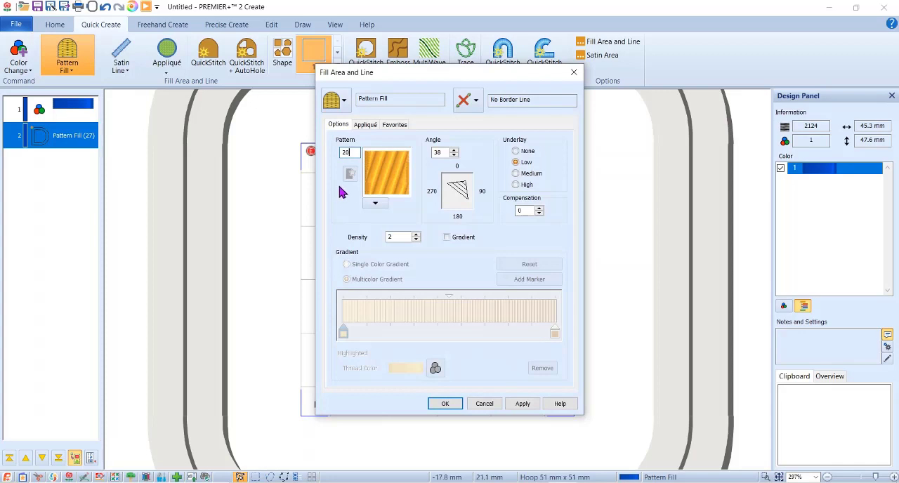
{"action": "left_click", "coordinate": [445, 404]}
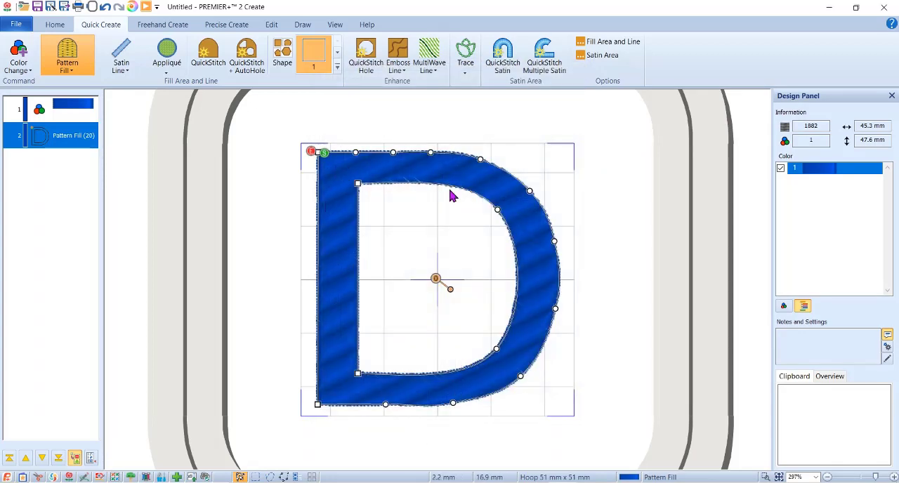
Change the D's fill to pattern 26.
{"action": "double_click", "coordinate": [354, 175]}
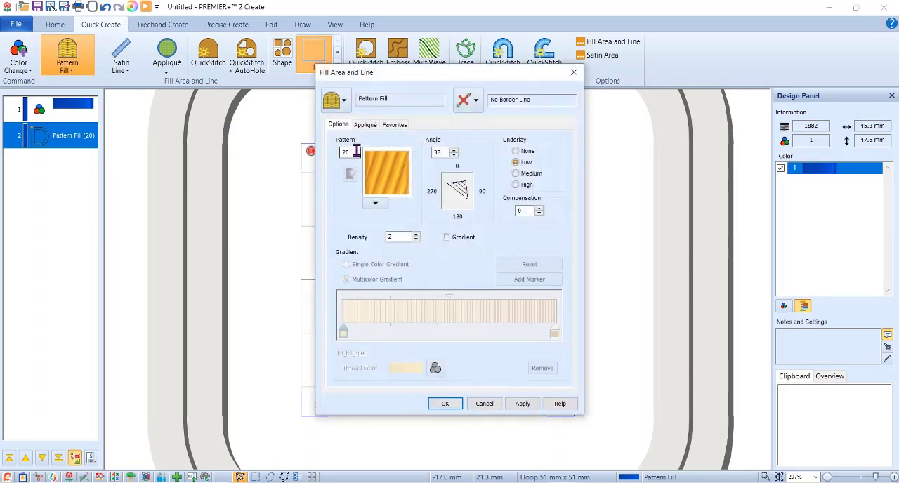
{"action": "double_click", "coordinate": [356, 151]}
{"action": "type", "text": "28"}
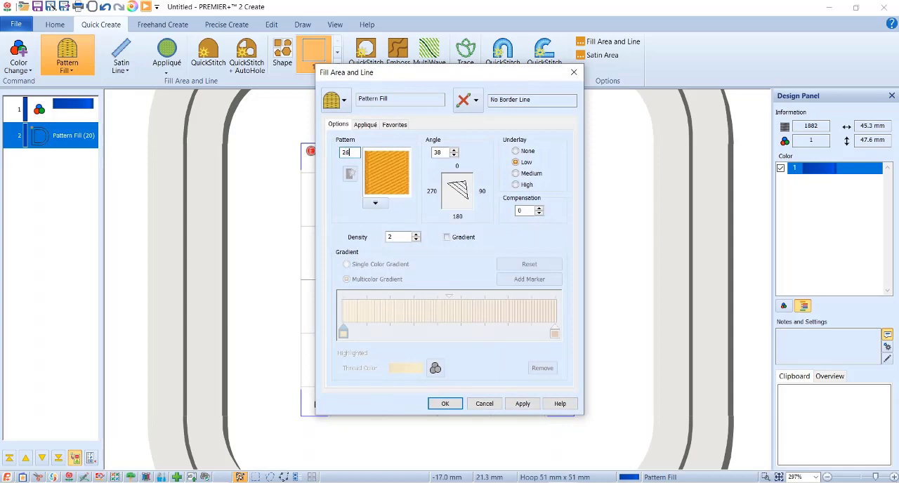
{"action": "left_click", "coordinate": [446, 404]}
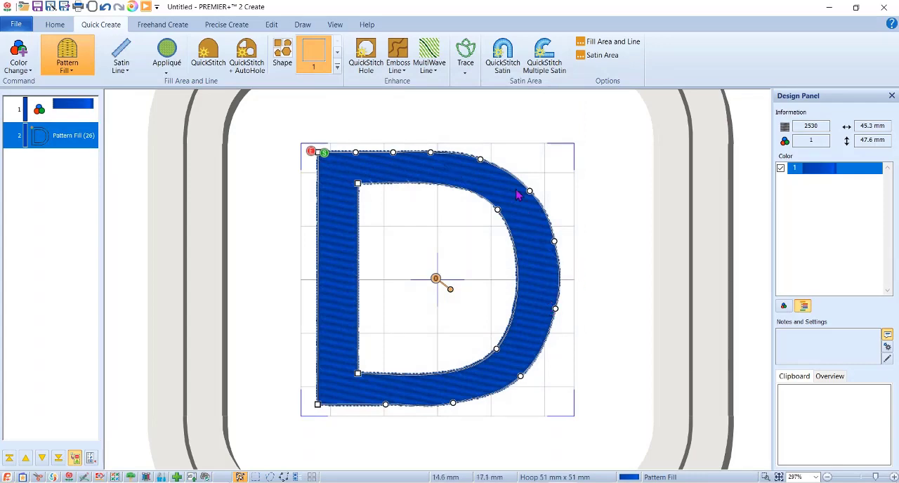
Set the stitch angle of the D's pattern fill to 48 and recheck the fill properties.
{"action": "double_click", "coordinate": [328, 179]}
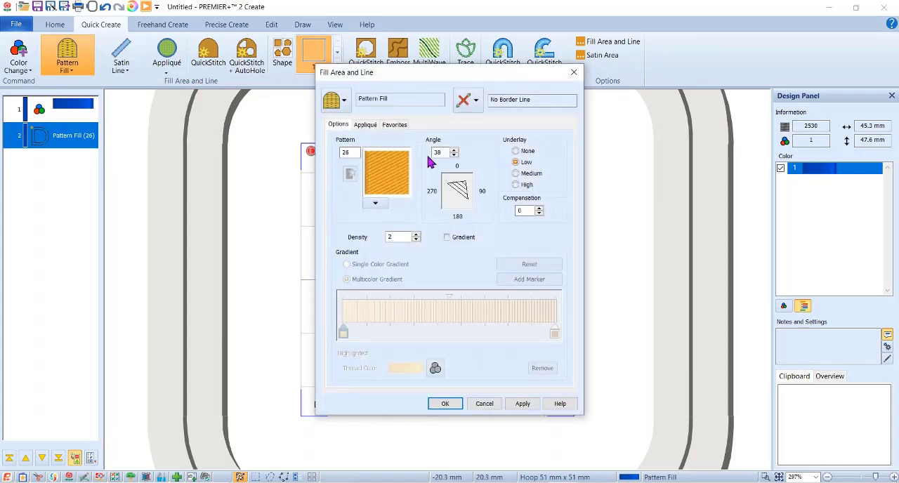
{"action": "double_click", "coordinate": [438, 152]}
{"action": "type", "text": "48"}
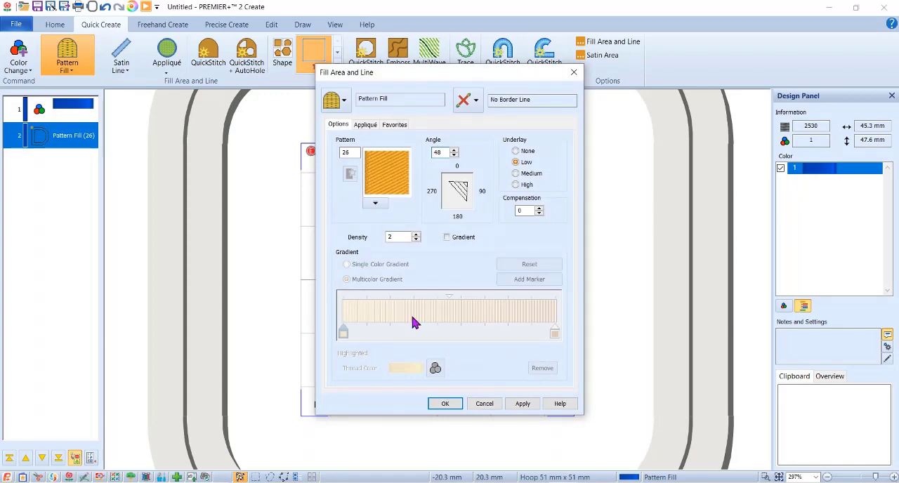
{"action": "left_click", "coordinate": [444, 406]}
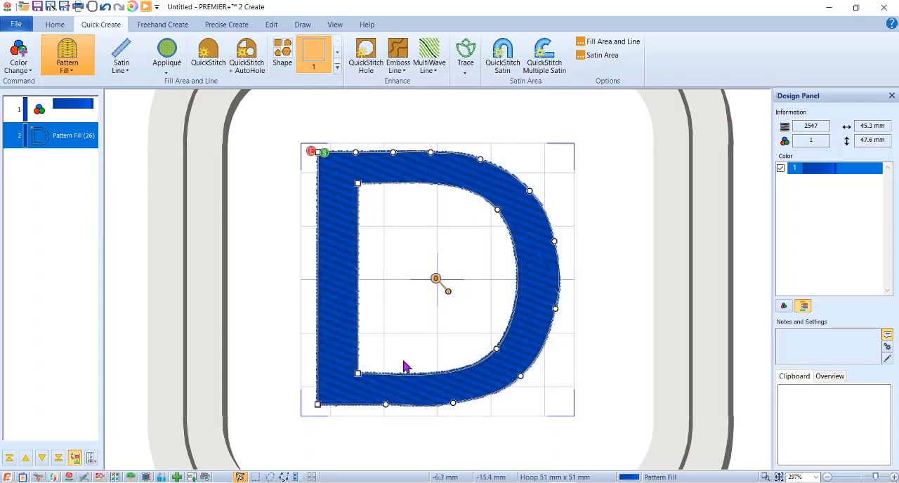
{"action": "double_click", "coordinate": [328, 177]}
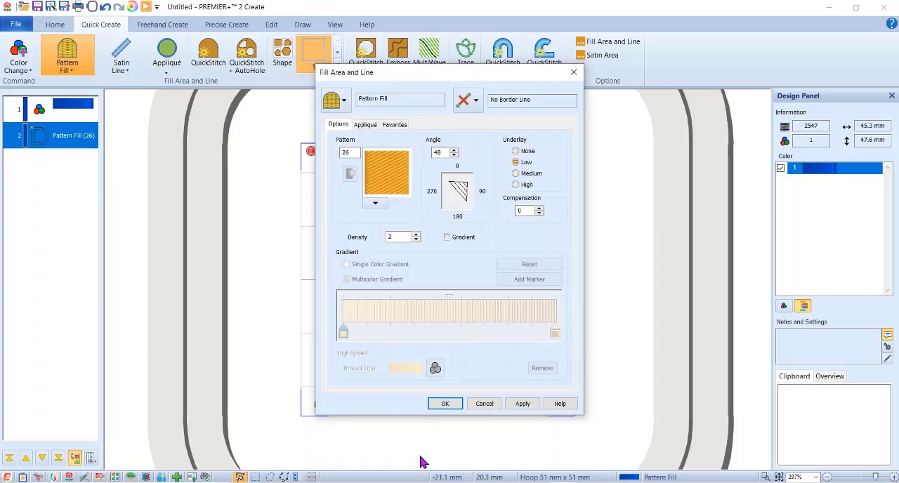
{"action": "left_click", "coordinate": [449, 404]}
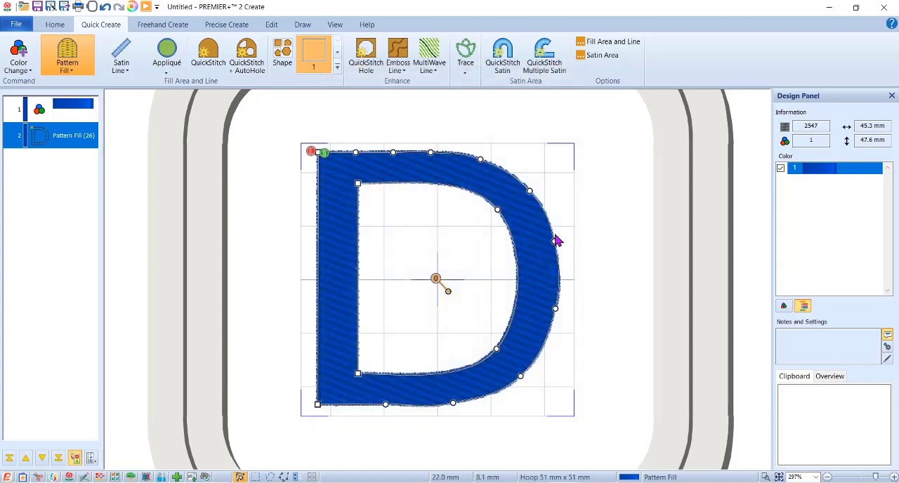